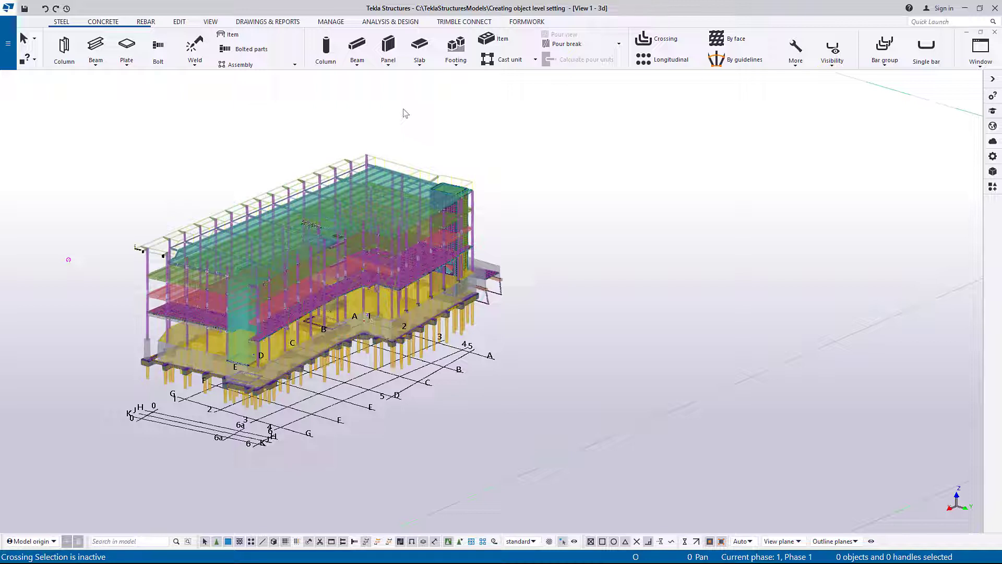
Open the GA drawing properties from the Drawings & Reports tab
click(298, 25)
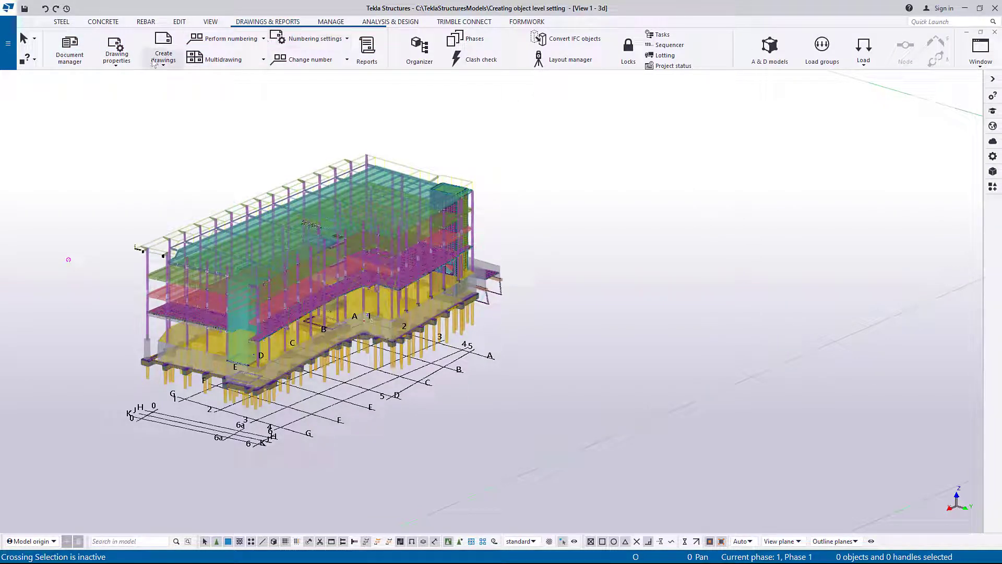
click(116, 64)
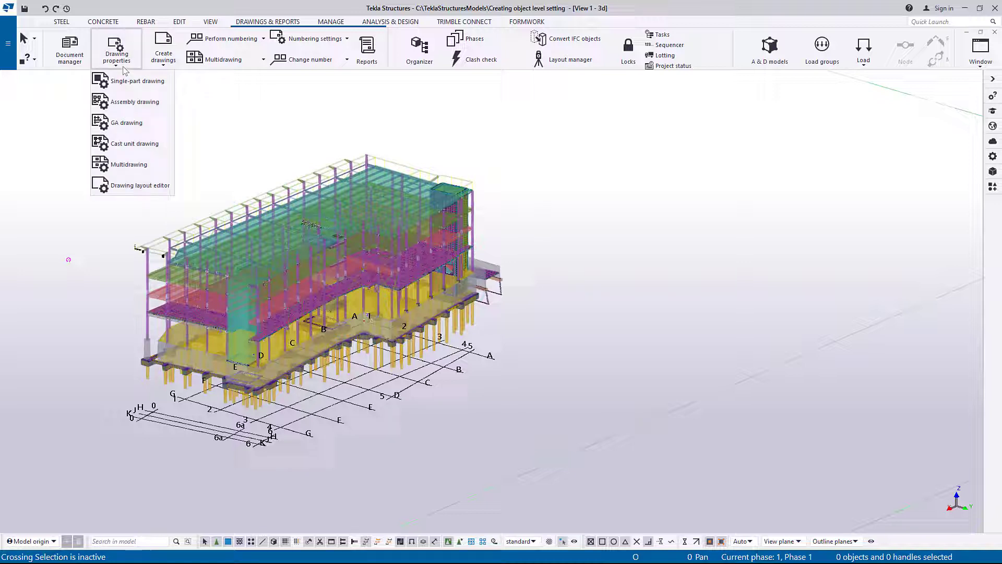
click(143, 125)
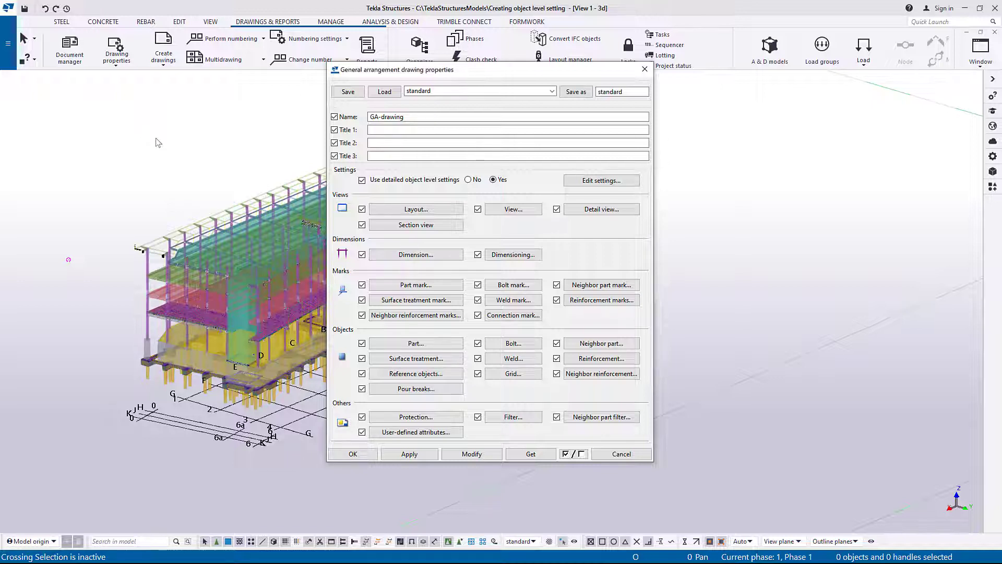
Save a part appearance setting named BLUE with blue visible lines
click(444, 348)
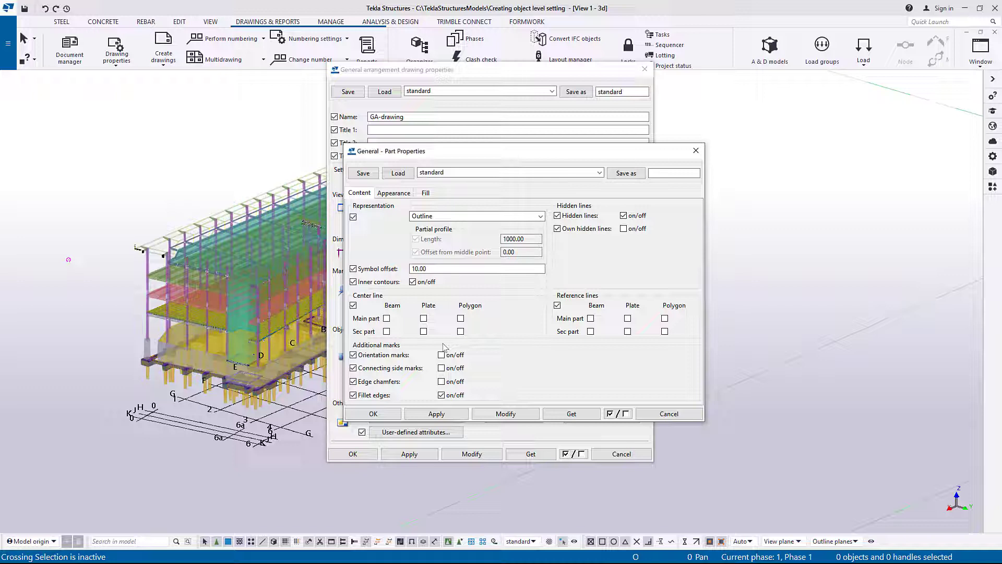
click(399, 193)
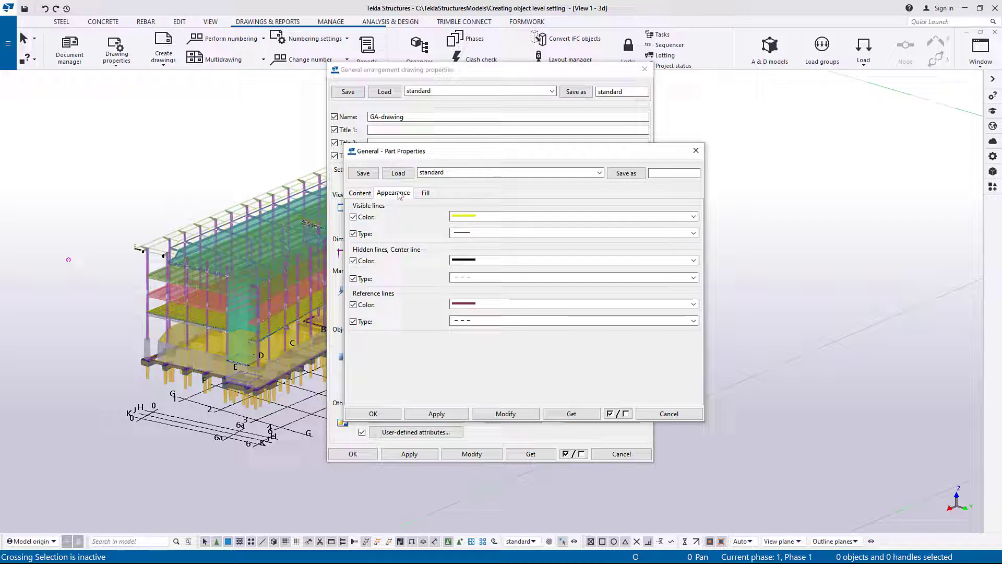
click(482, 221)
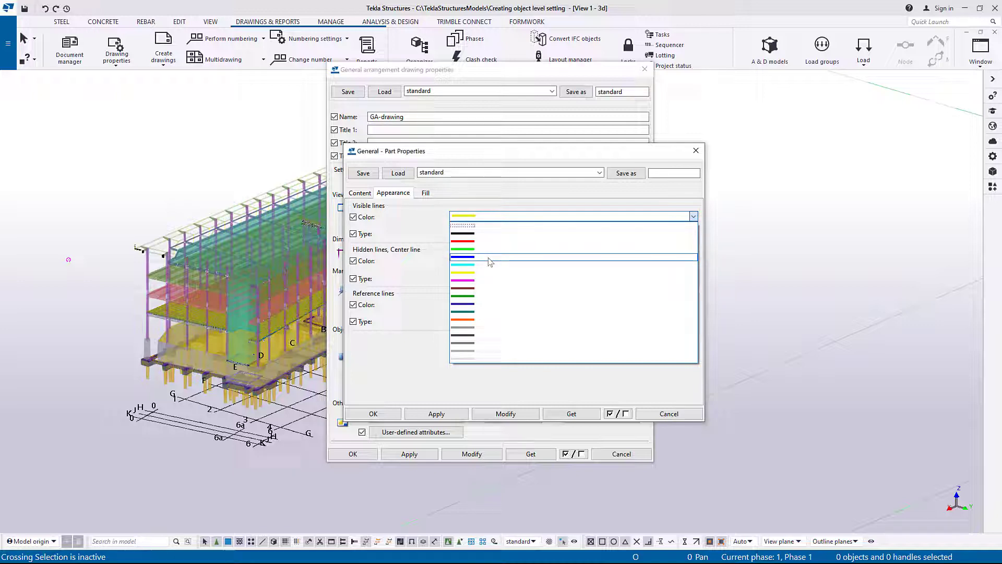
click(490, 261)
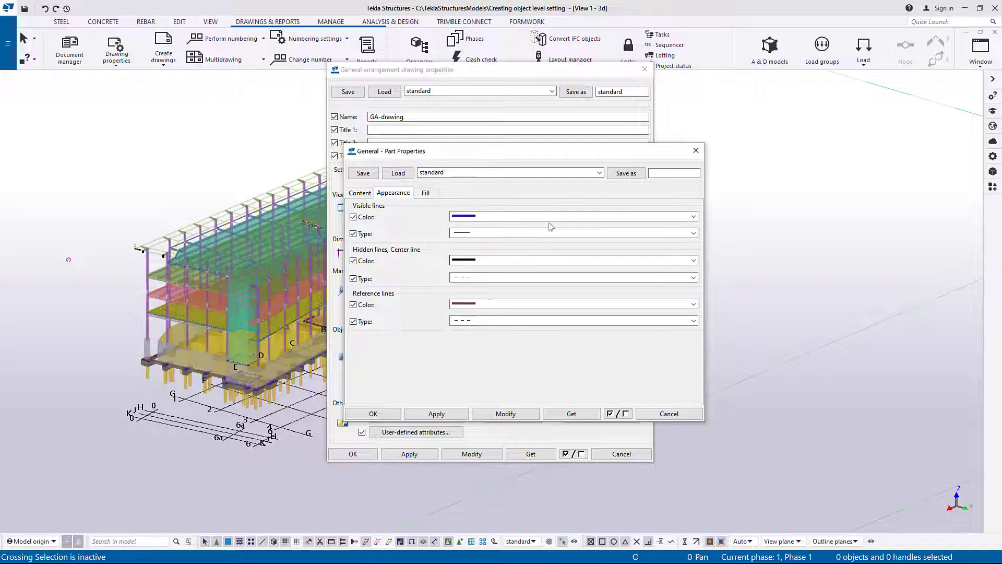
click(660, 173)
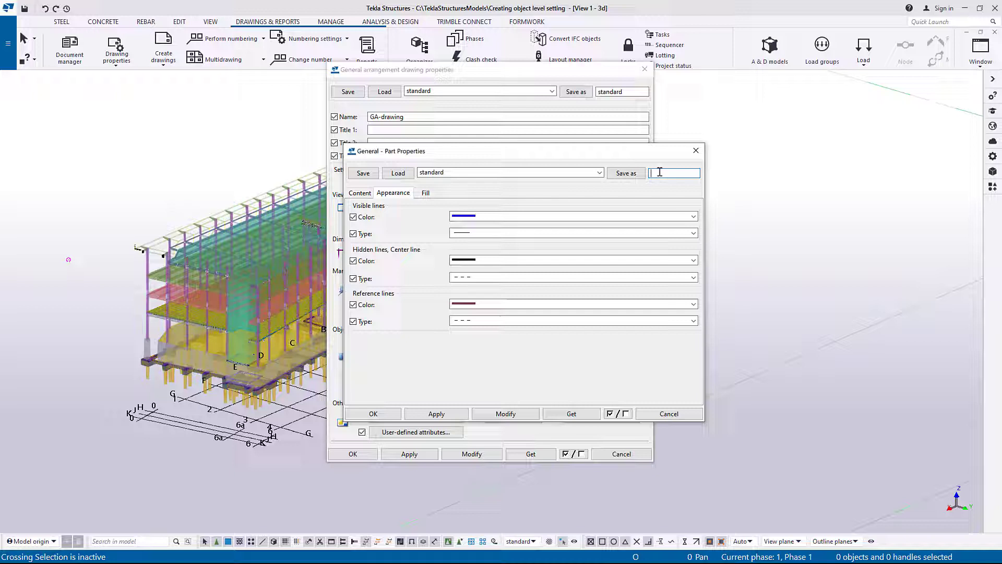
text(BLUE)
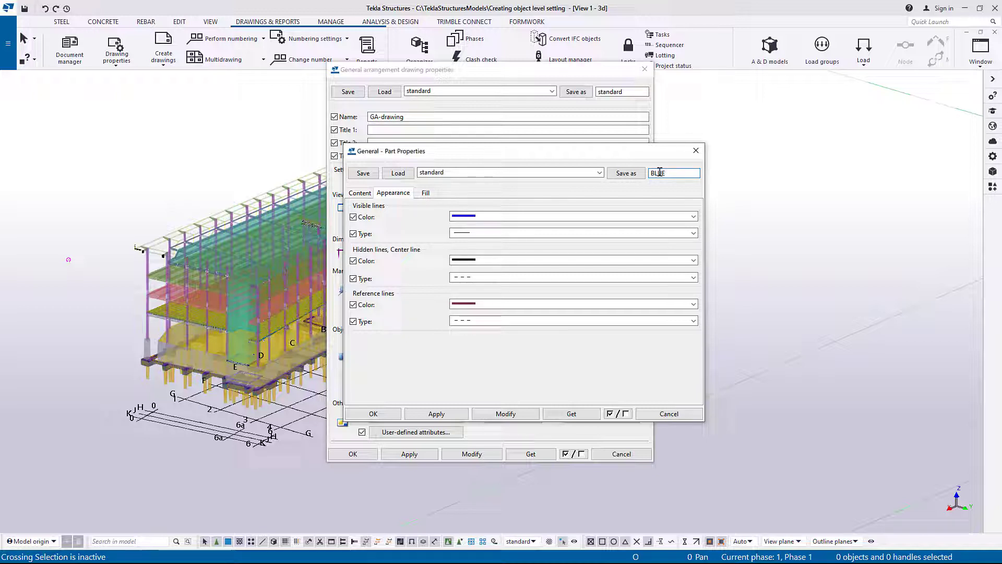
click(626, 173)
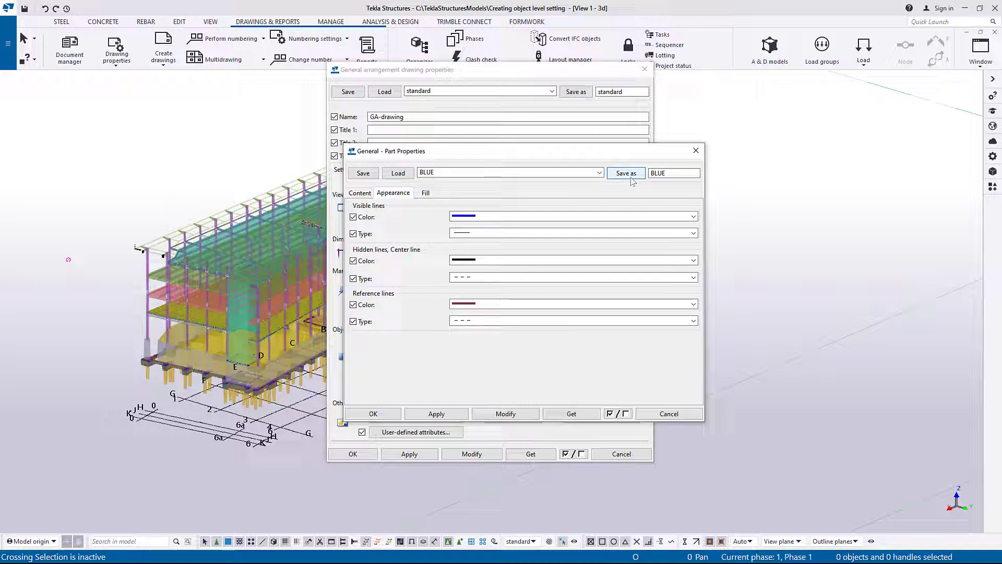
Save a second part setting named RED with red visible lines
click(607, 216)
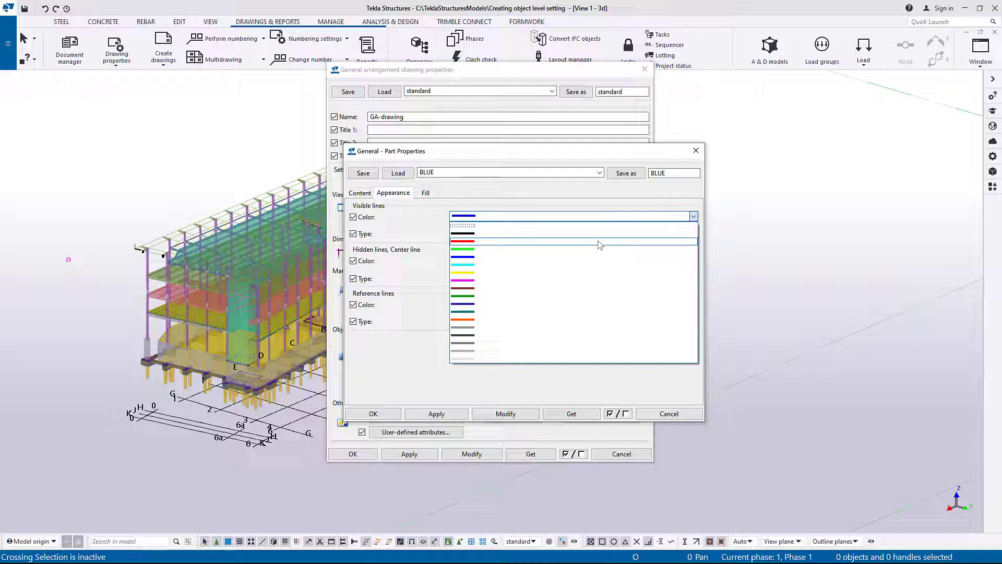
click(599, 240)
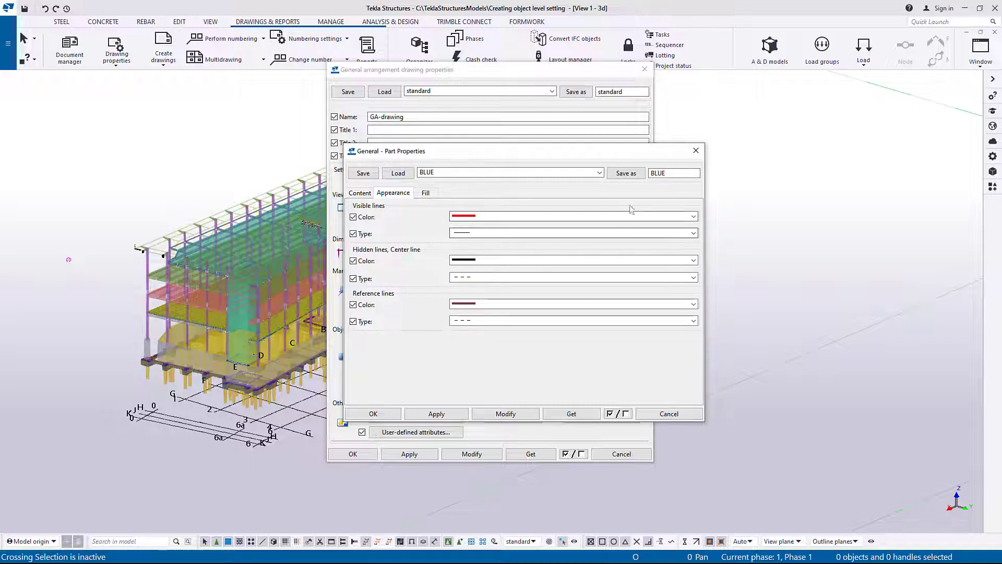
double_click(669, 174)
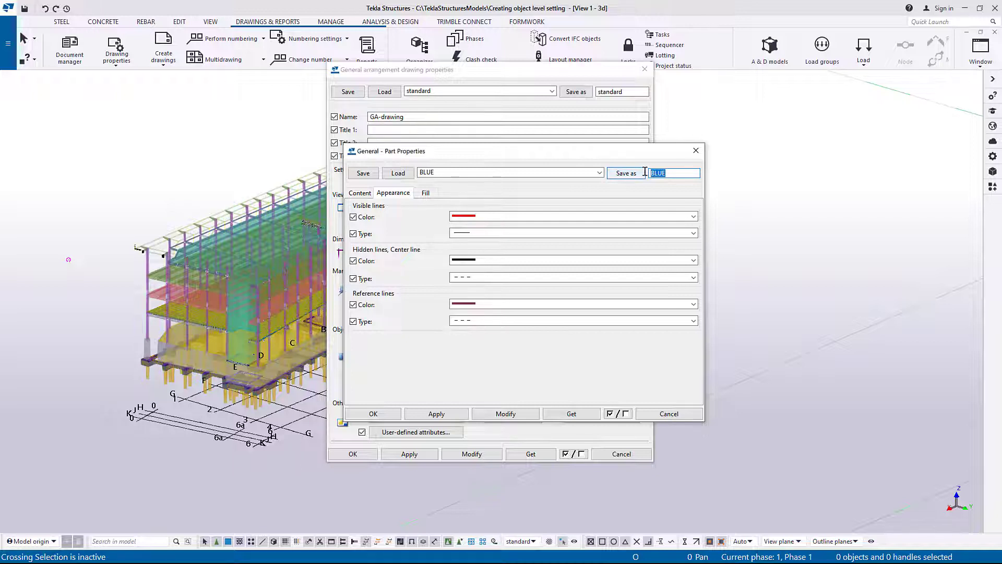
text(RED)
click(645, 176)
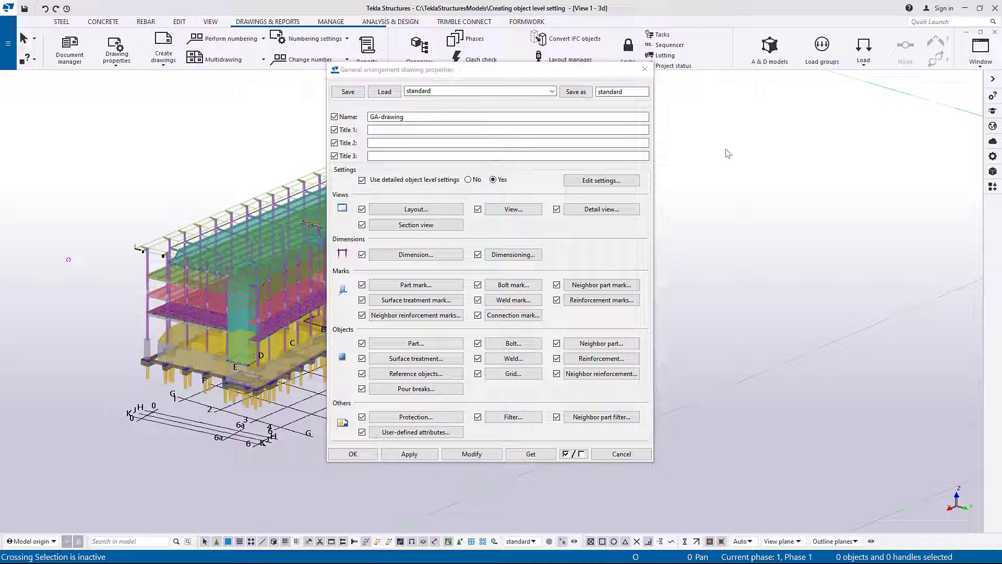
Save a drawing filter ts_beams that matches parts whose name equals BEAM
click(531, 418)
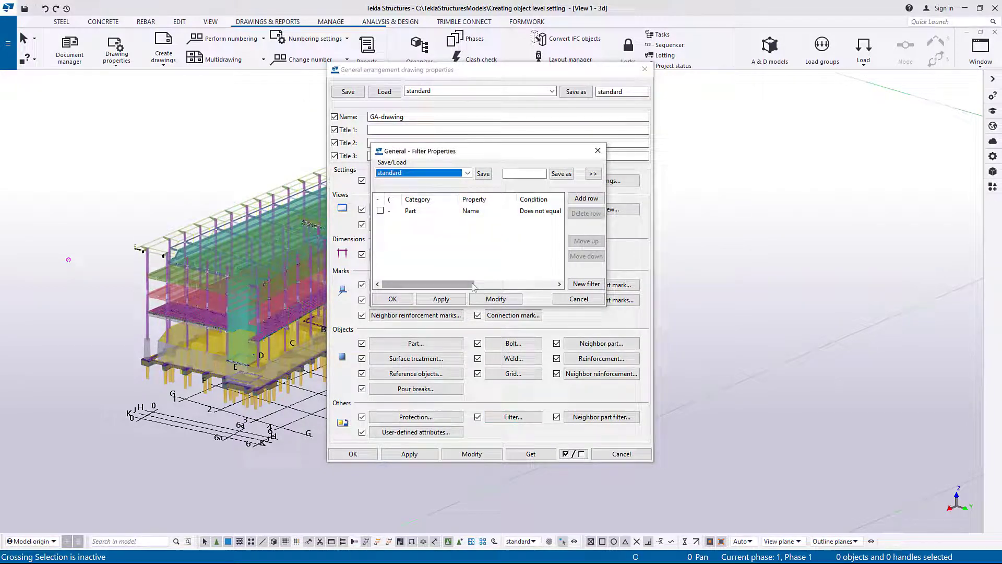
drag(472, 285, 528, 285)
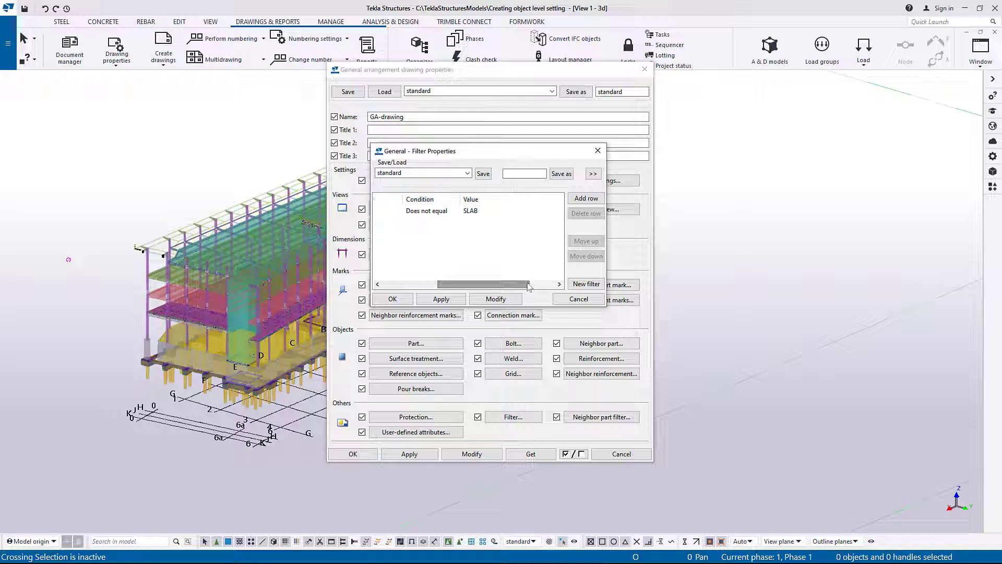
click(439, 213)
click(439, 213)
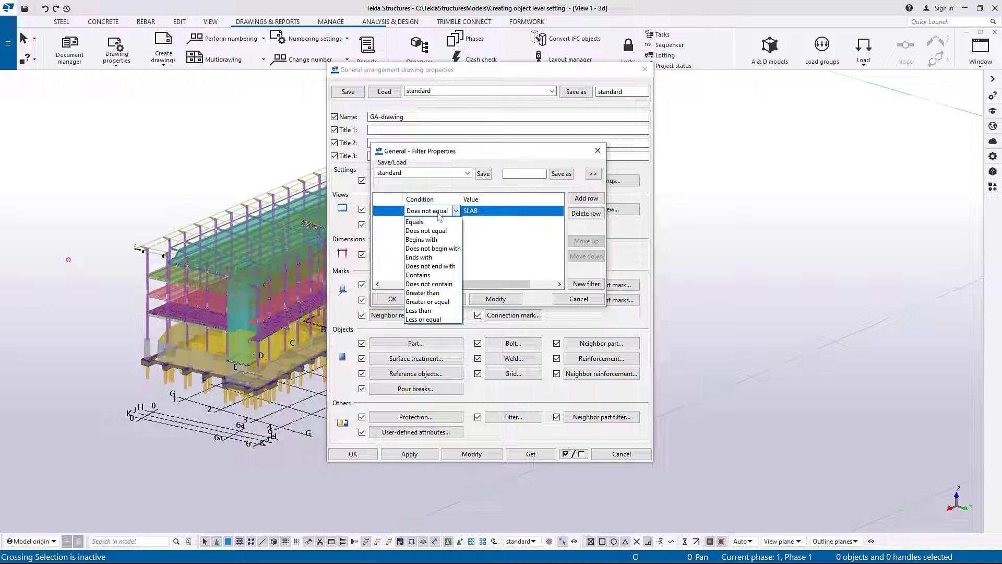
click(440, 222)
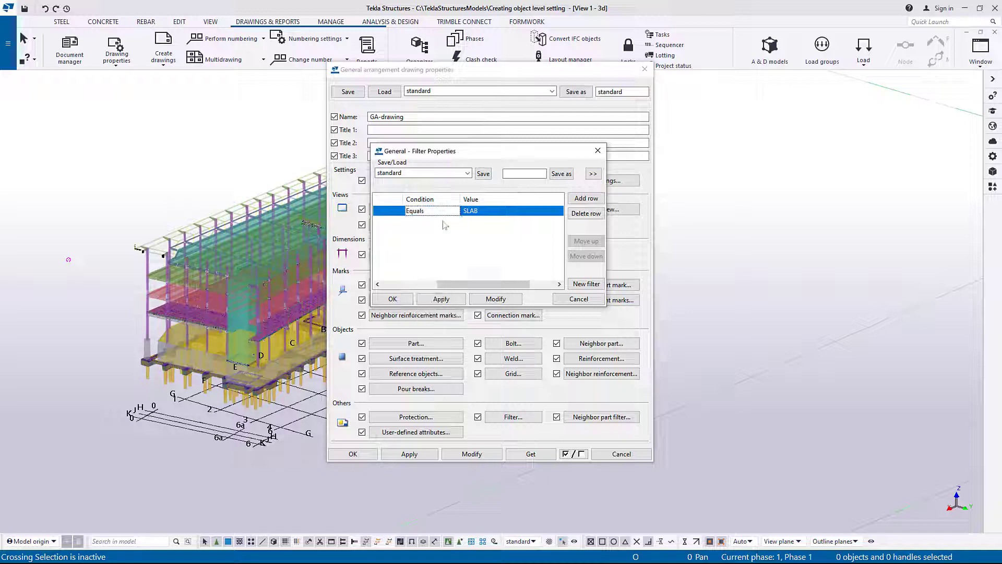
click(490, 212)
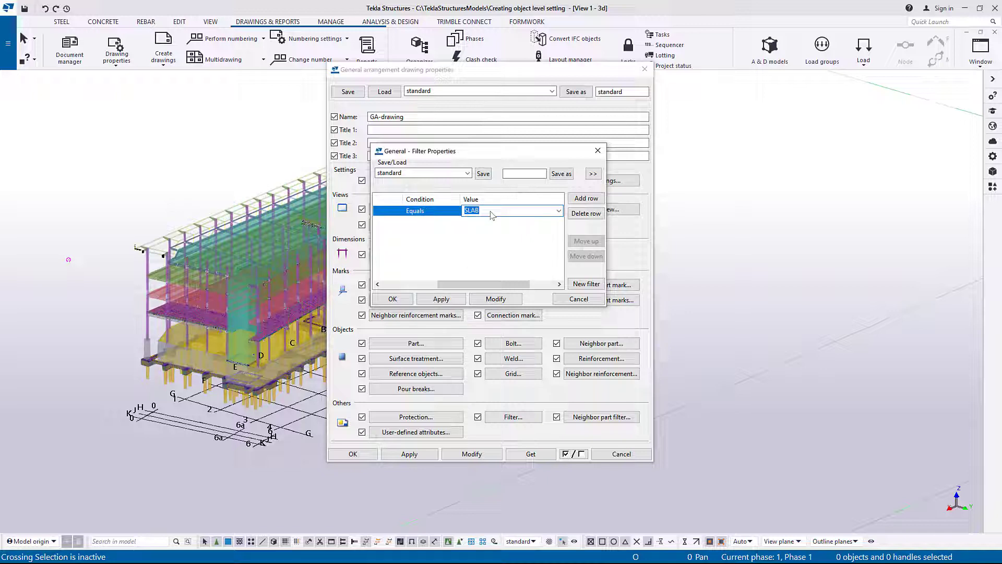
text(BEAM)
click(520, 173)
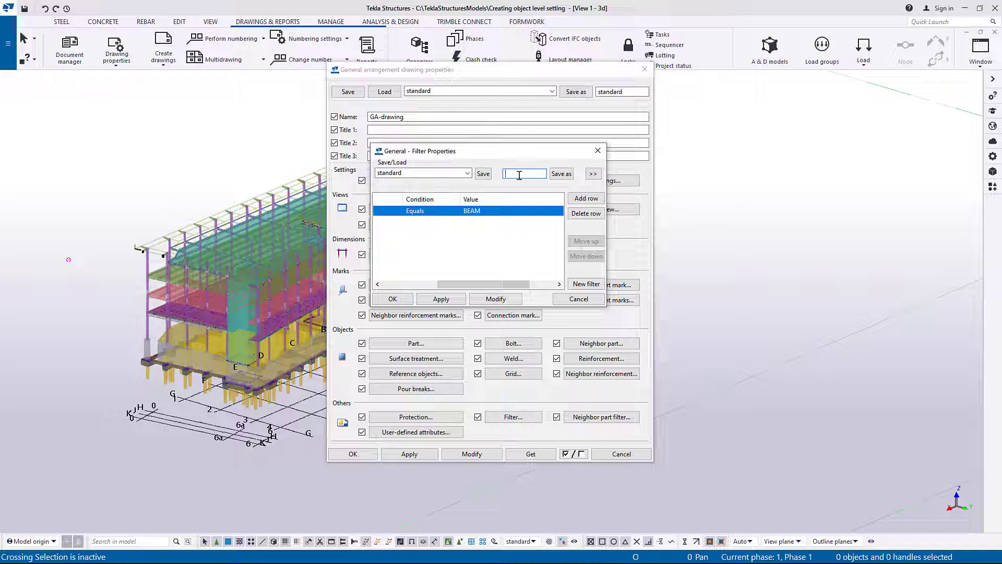
text(ts)
text(_beams)
click(570, 178)
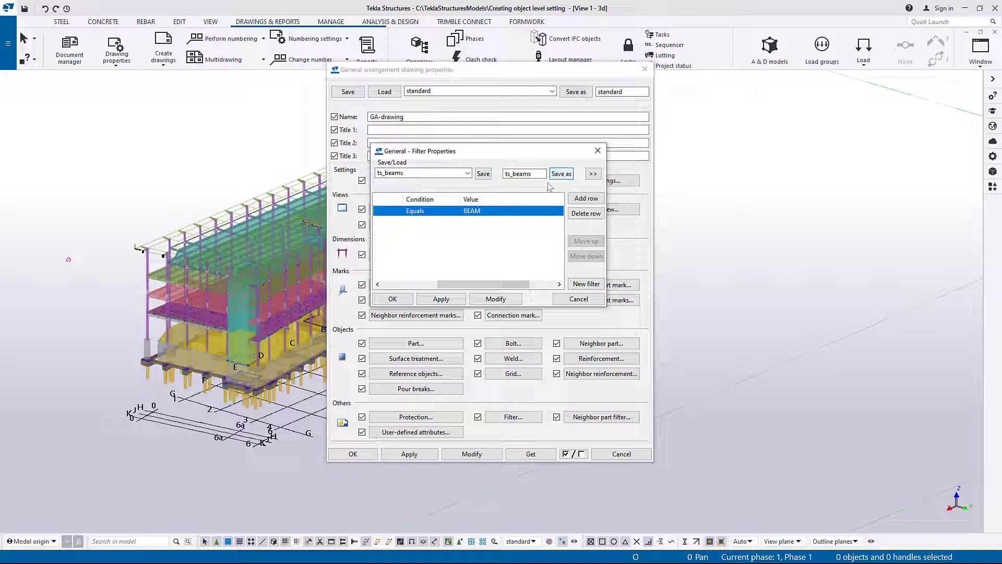
Change the filter value to COLUMN and rename the filter to ts_columns
click(485, 211)
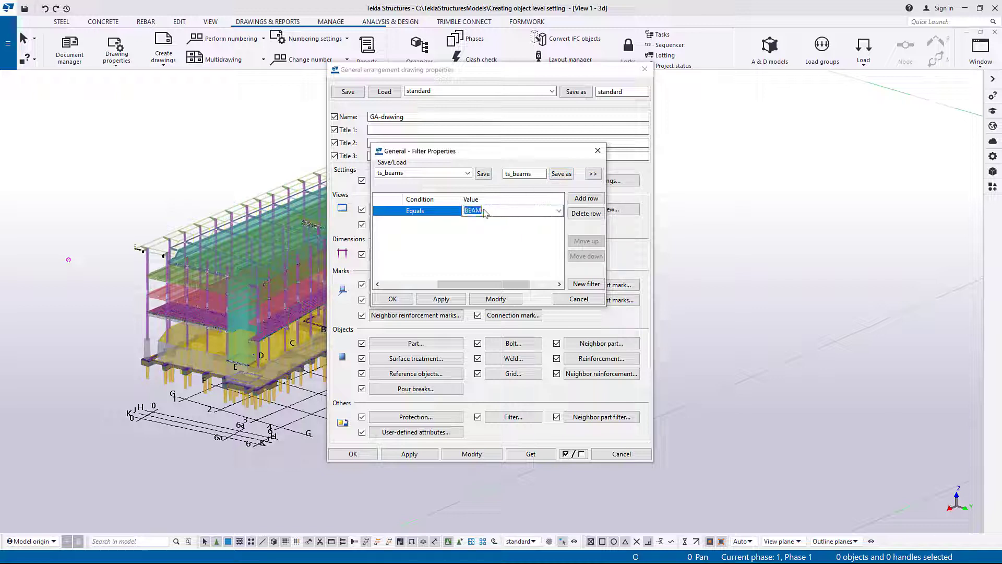
text(COL)
text(UMN)
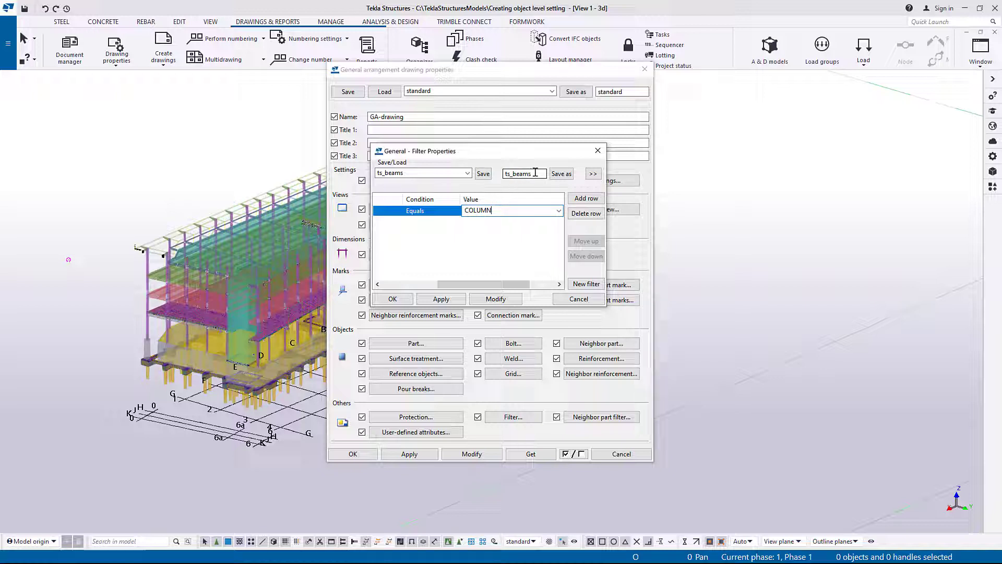
key(Escape)
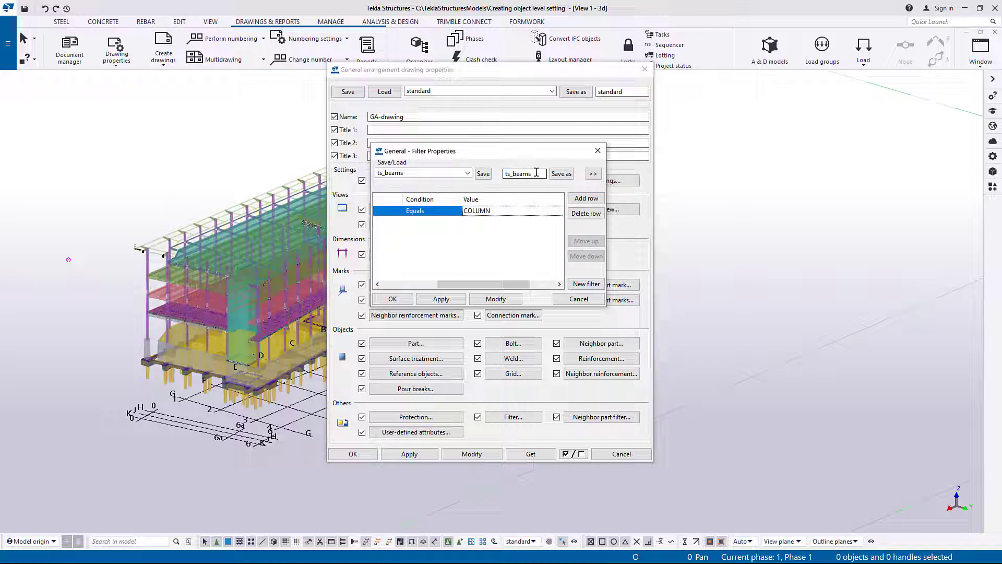
drag(536, 173, 513, 173)
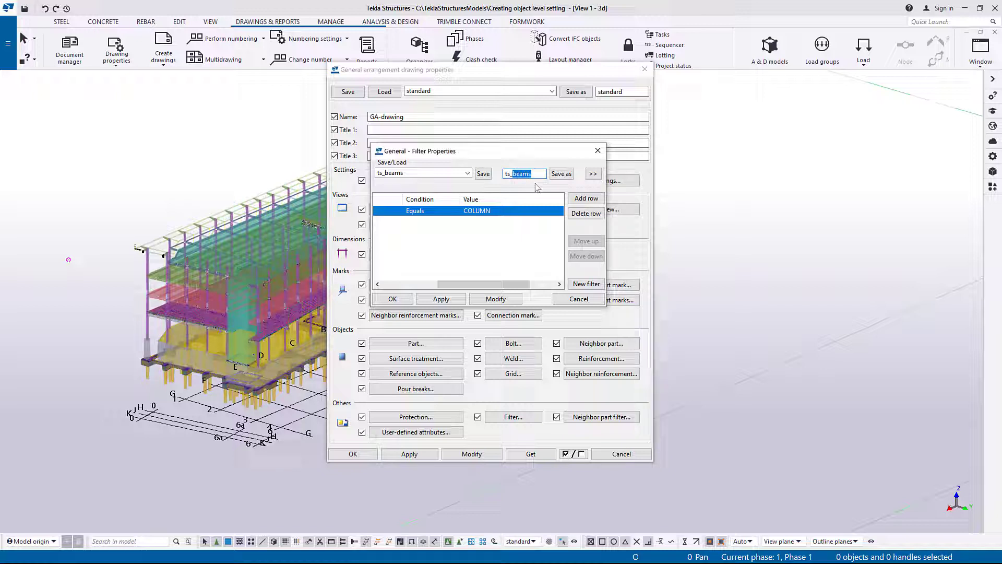
text(col)
text(umn)
Store the COLUMN filter under the name ts_columns
click(561, 174)
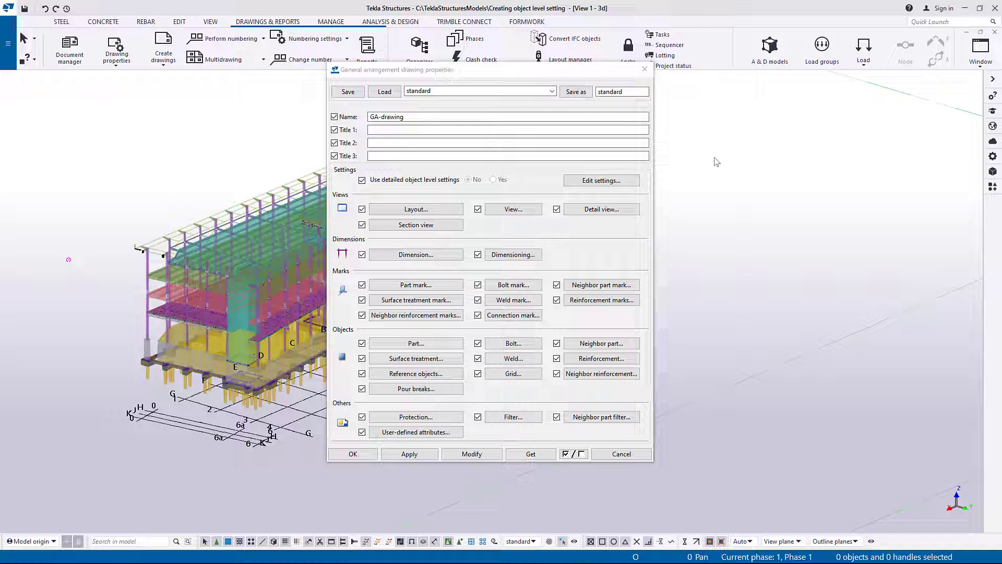
Add an object level row mapping the ts_beams filter to the BLUE settings
click(630, 181)
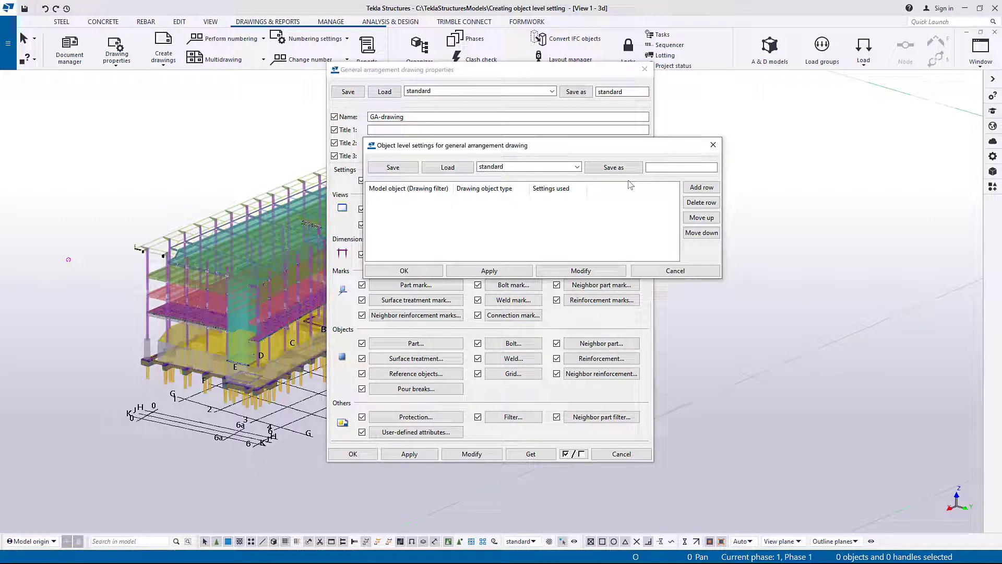
click(701, 187)
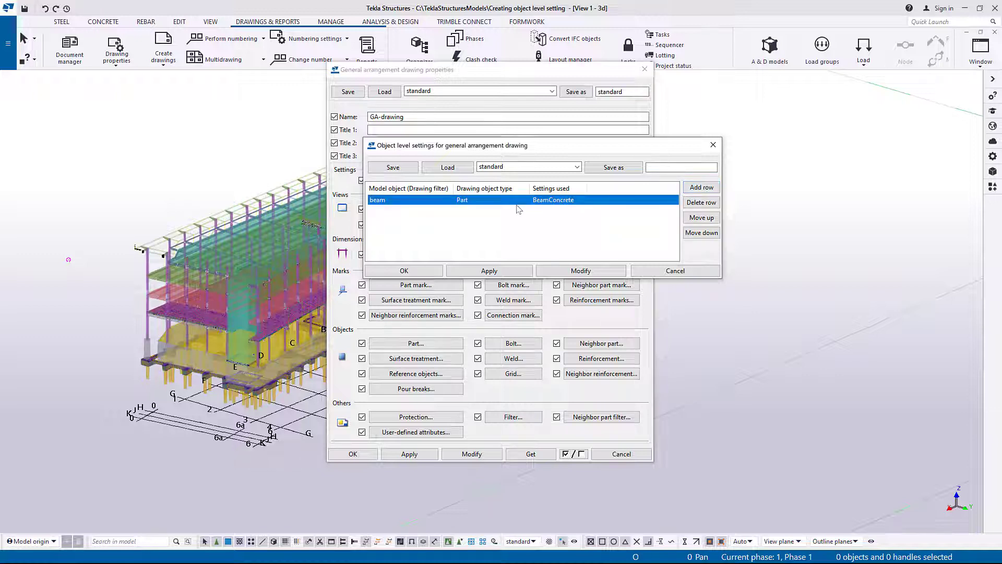
click(430, 204)
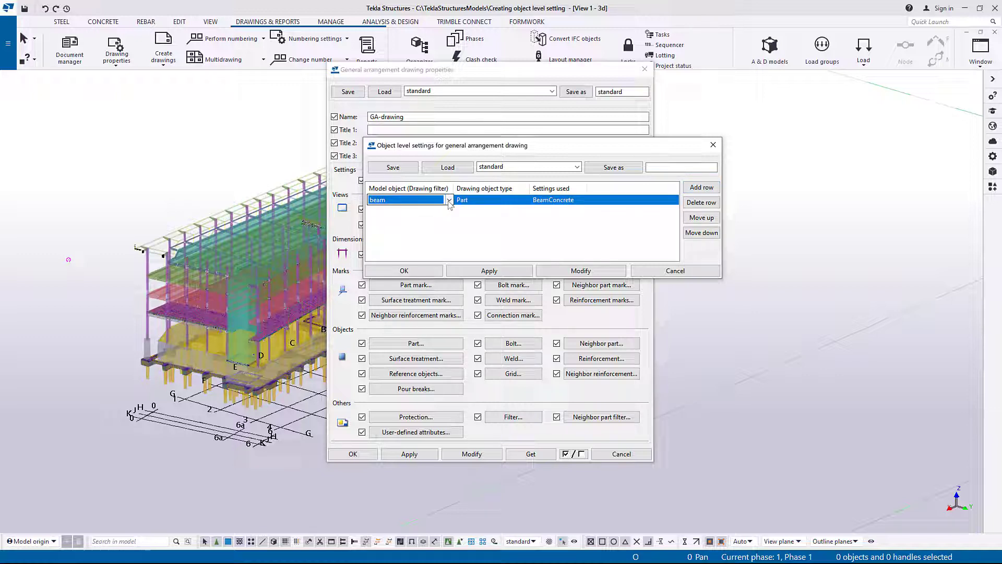
click(449, 200)
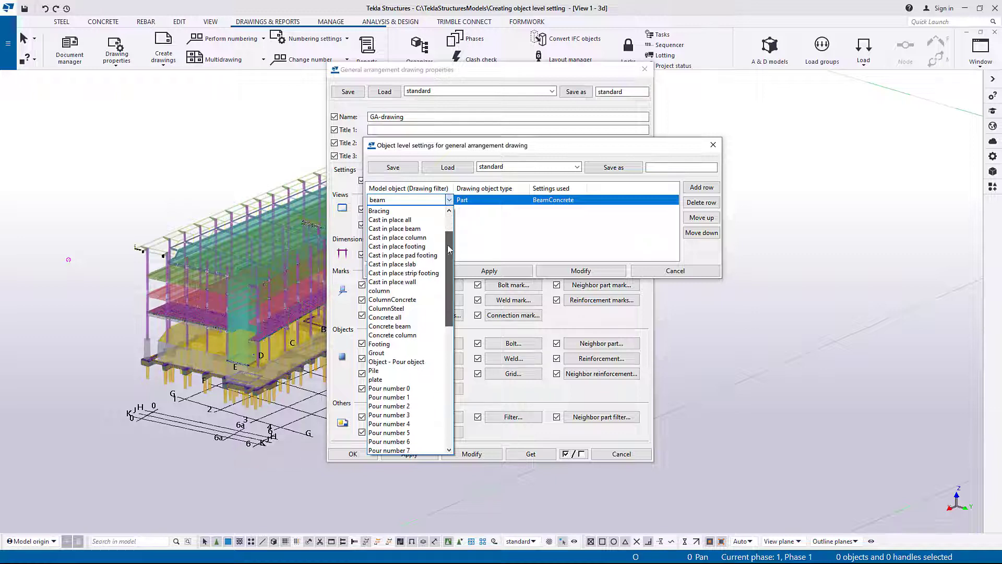
drag(449, 208, 445, 369)
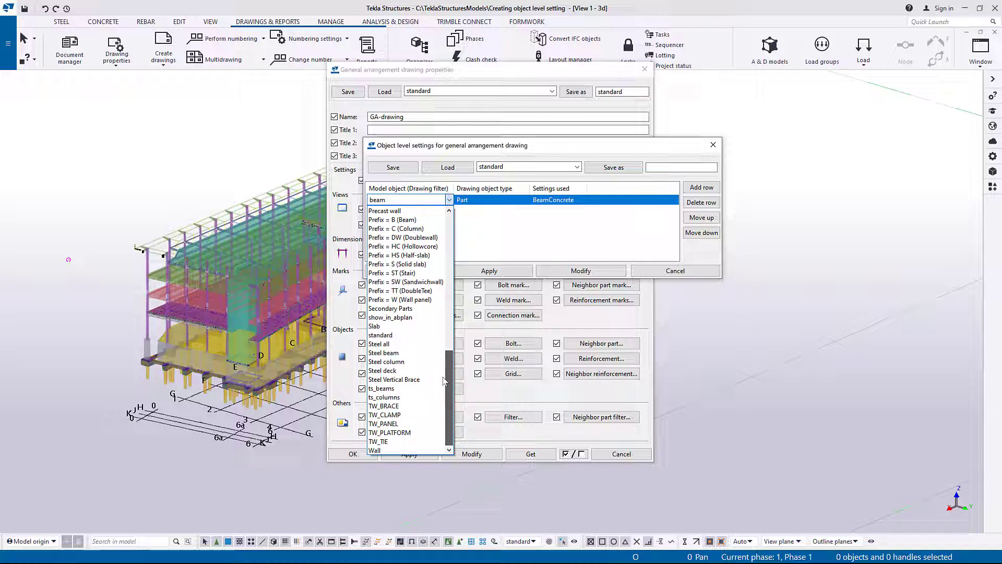
click(423, 389)
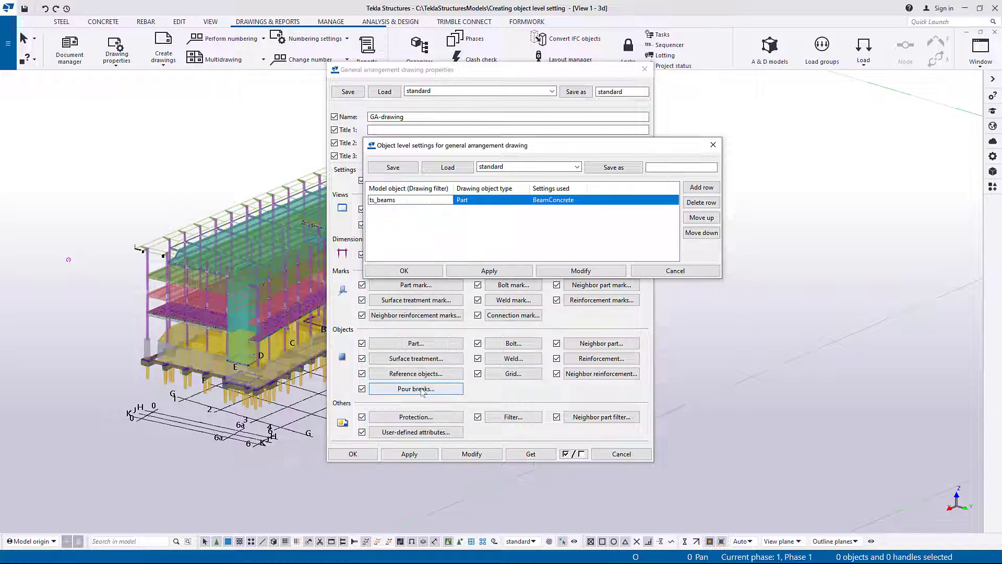
click(580, 201)
click(582, 201)
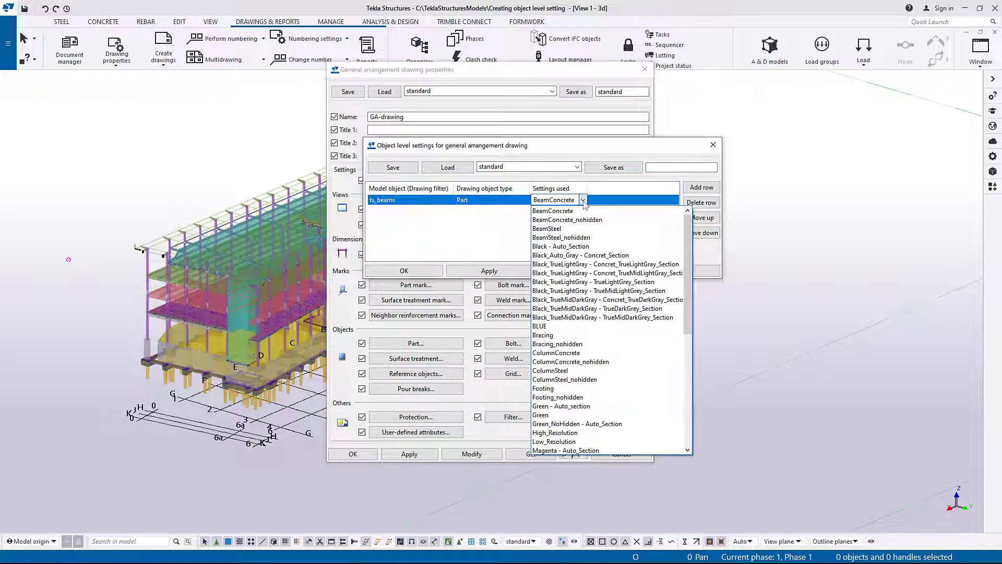
click(585, 327)
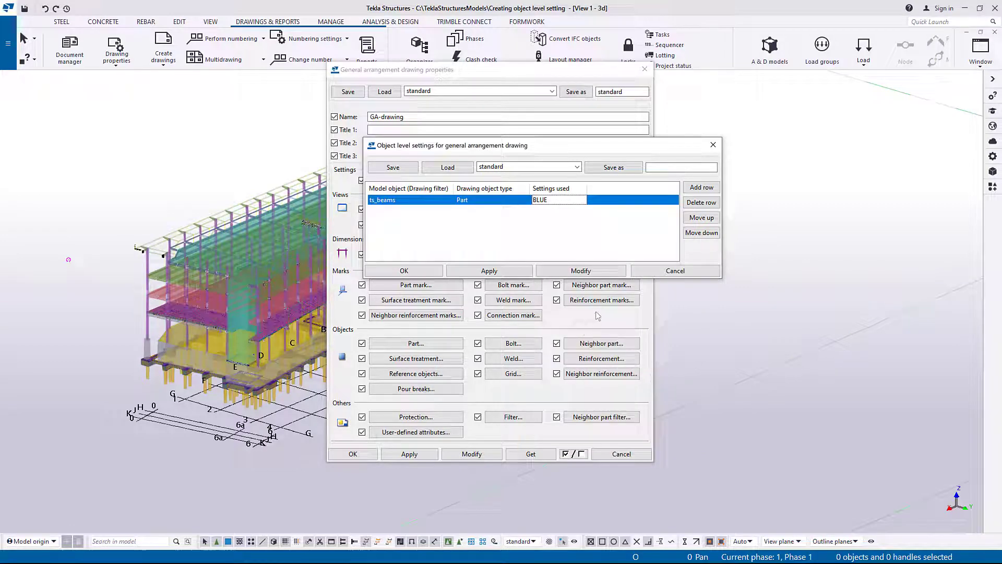
Add a second object level row mapping the ts_columns filter to RED
click(702, 188)
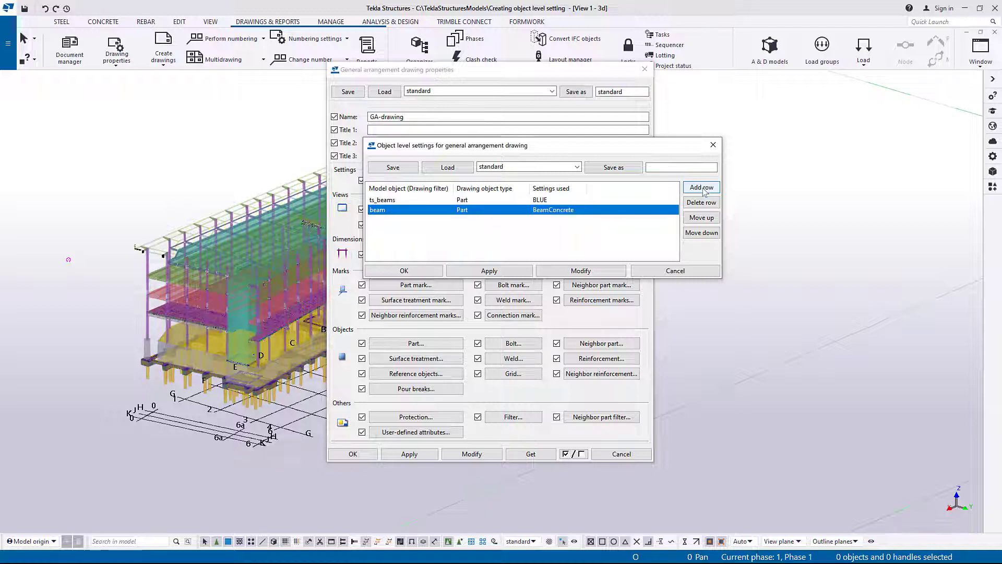
click(437, 211)
click(449, 209)
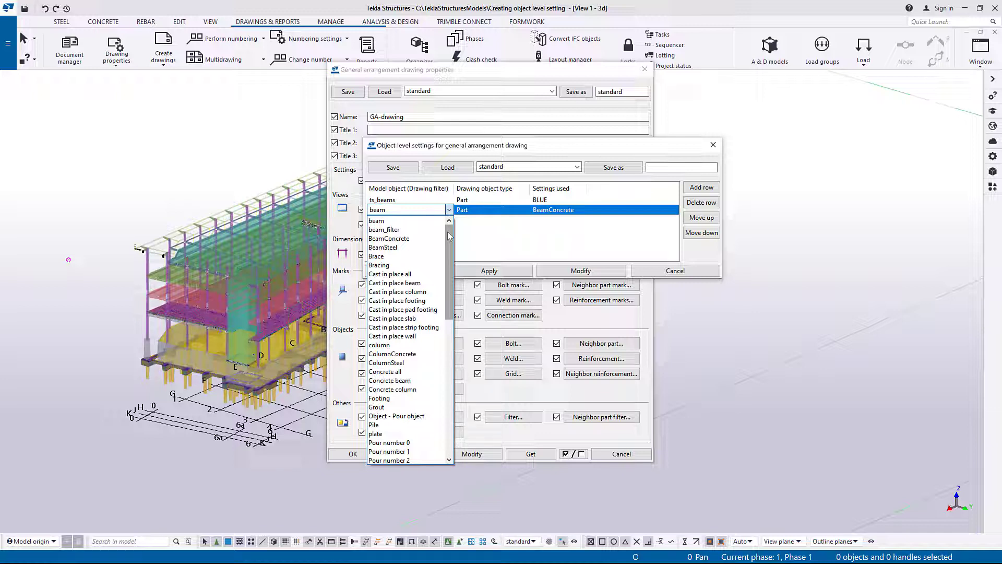
drag(450, 236, 452, 377)
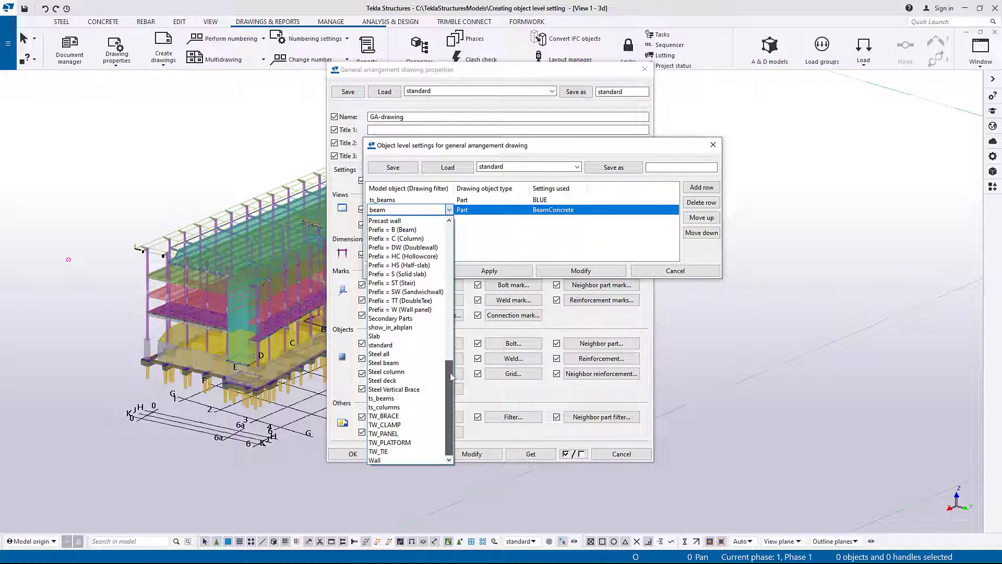
click(433, 407)
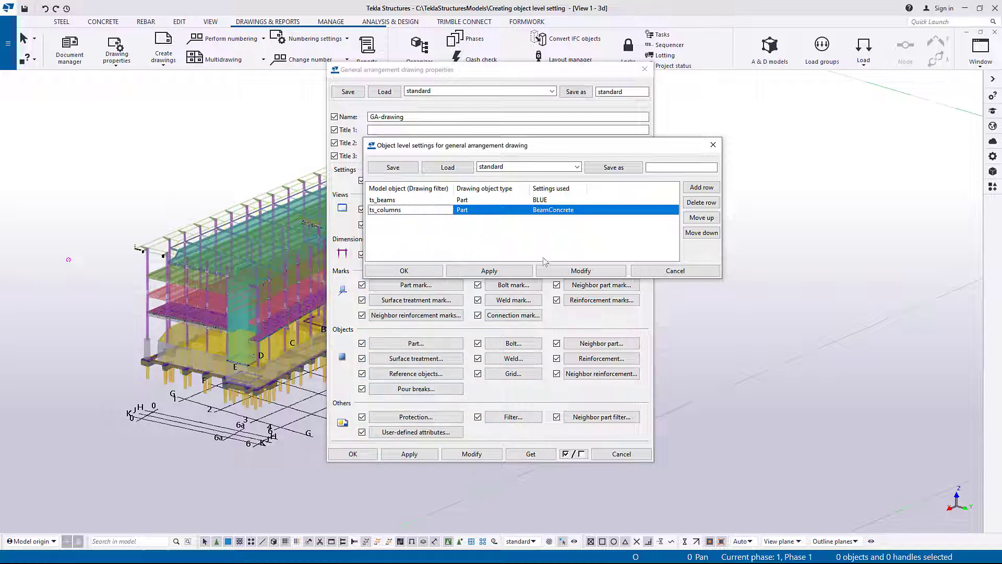
click(580, 211)
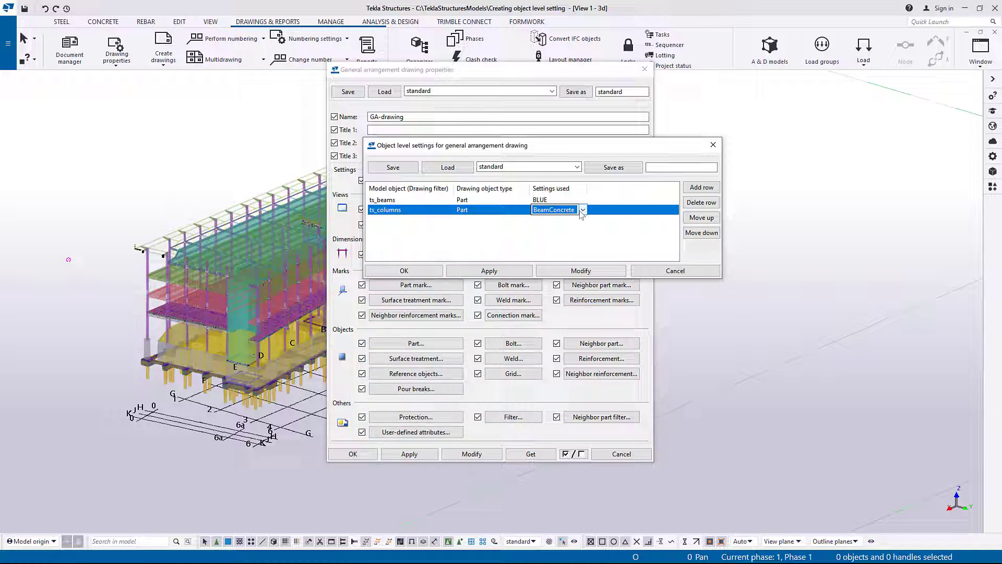
click(583, 211)
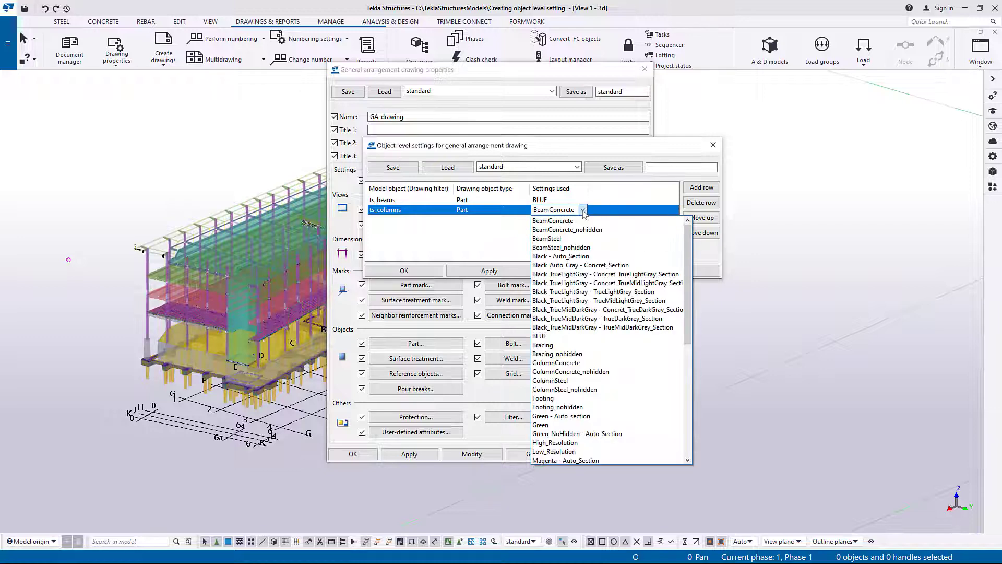
drag(685, 244, 687, 357)
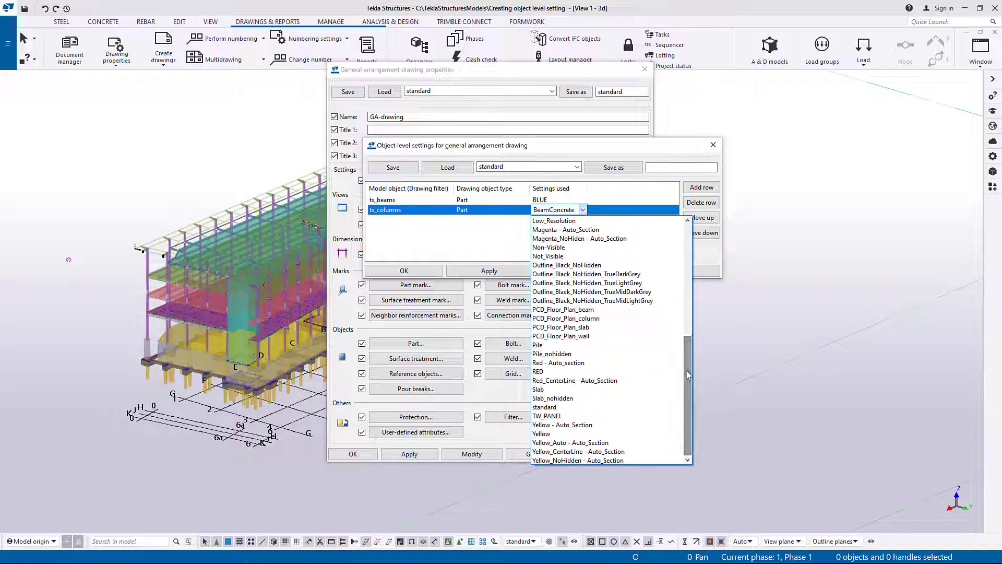
click(657, 373)
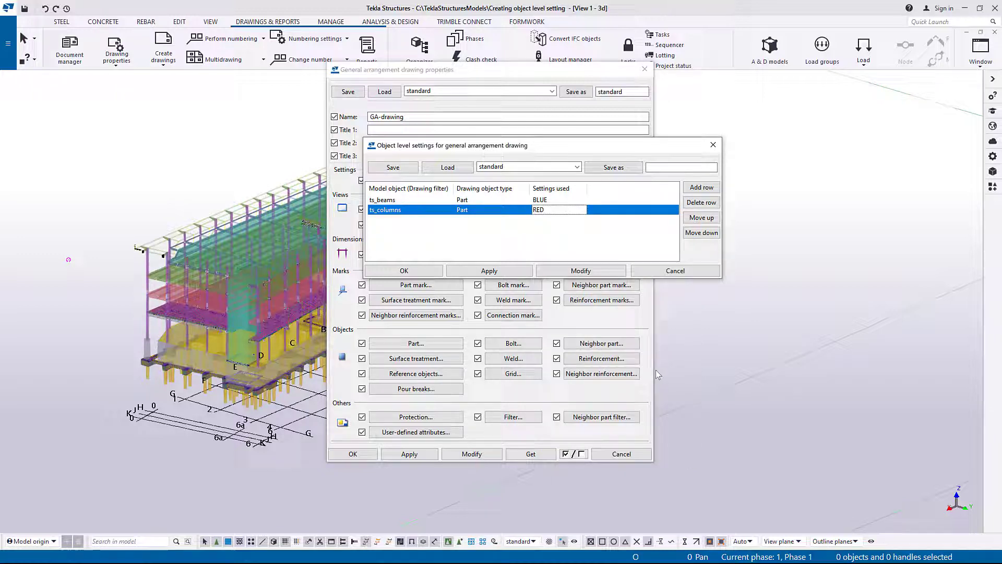
Save the two object level rows as the gatype1 settings
click(667, 168)
text(gaty)
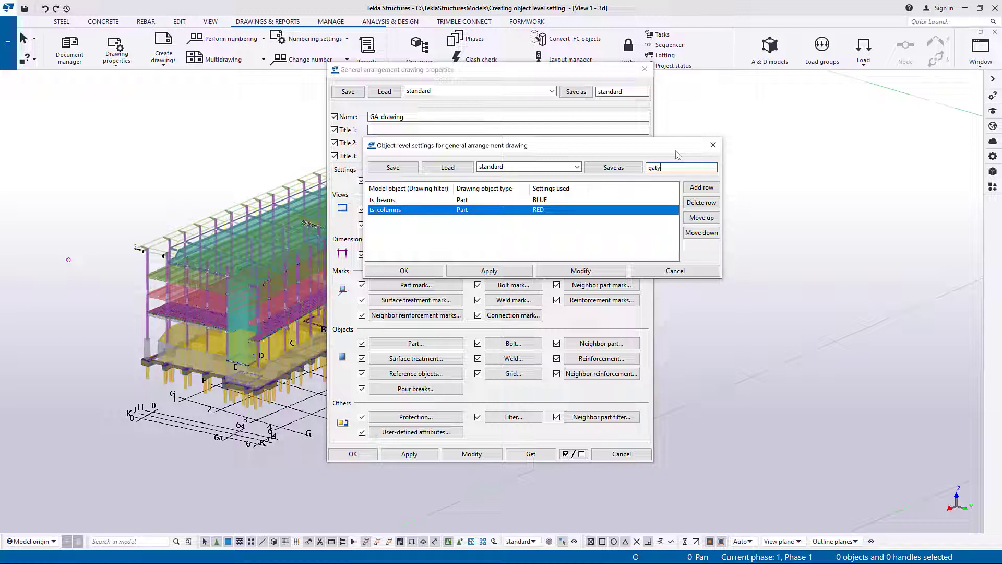
text(pe1)
click(635, 173)
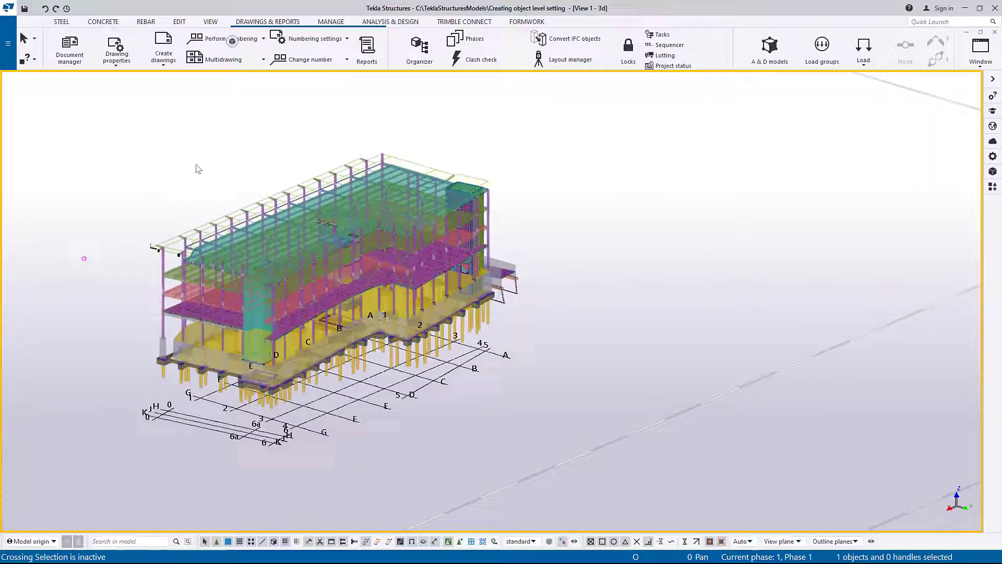
Open GA drawing 201 from the Document manager's GA drawing list
click(82, 47)
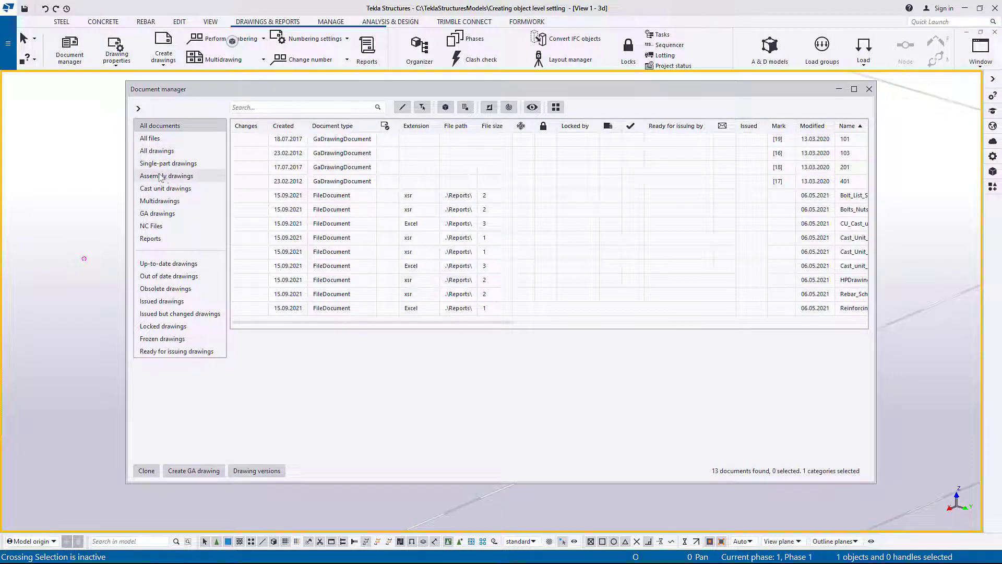
click(193, 216)
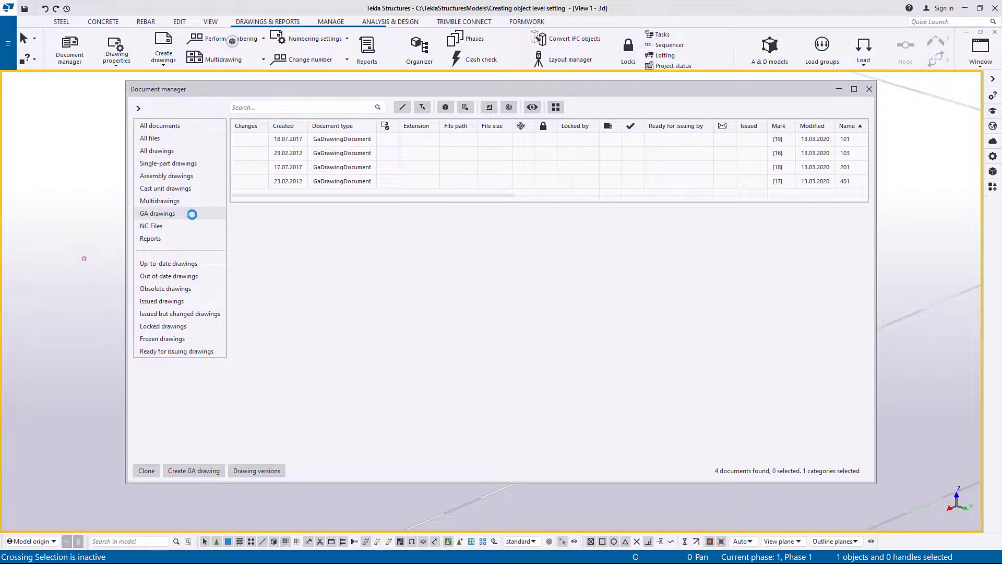
click(374, 167)
double_click(374, 167)
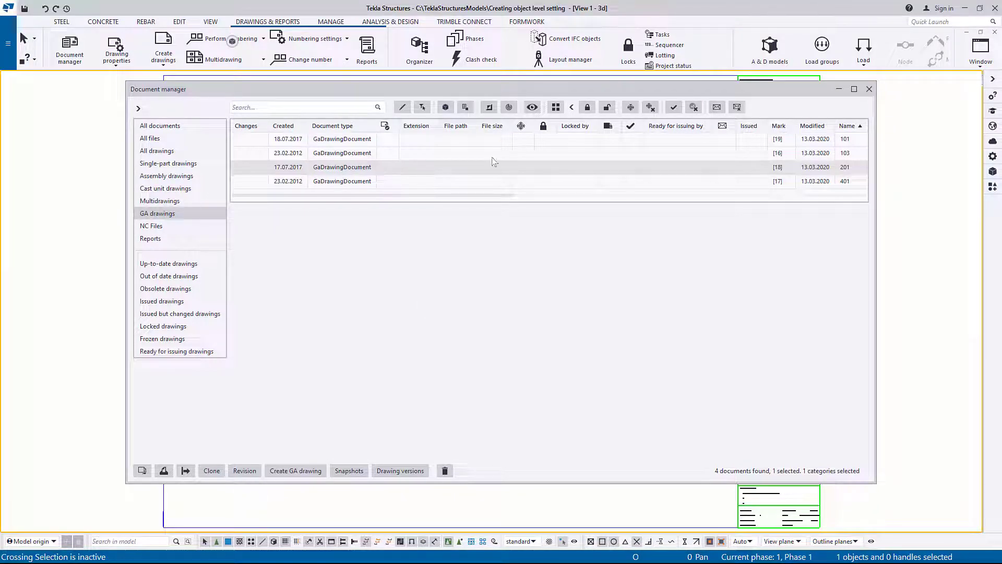
Close the drawing list and open drawing 201's general arrangement properties
click(869, 89)
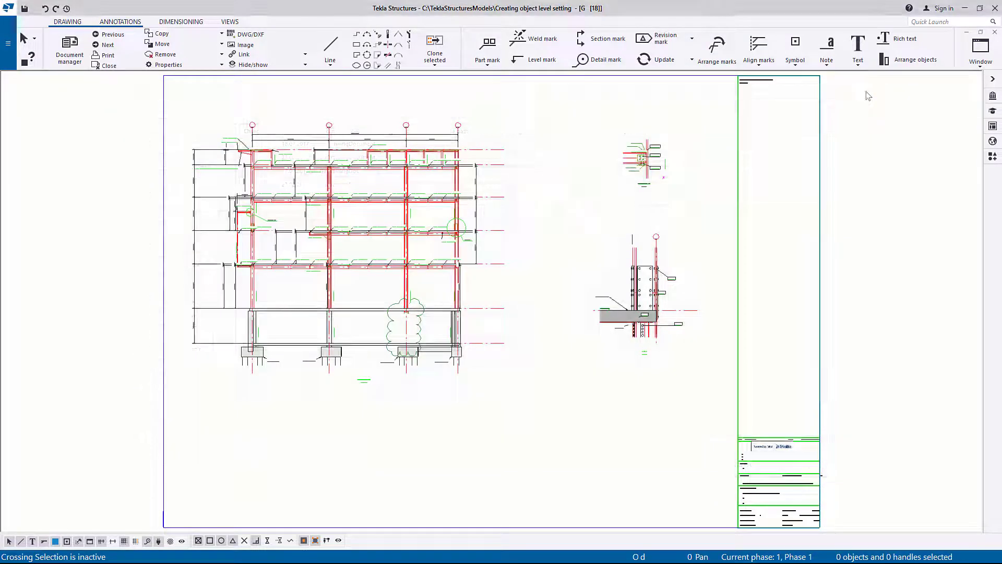
double_click(567, 109)
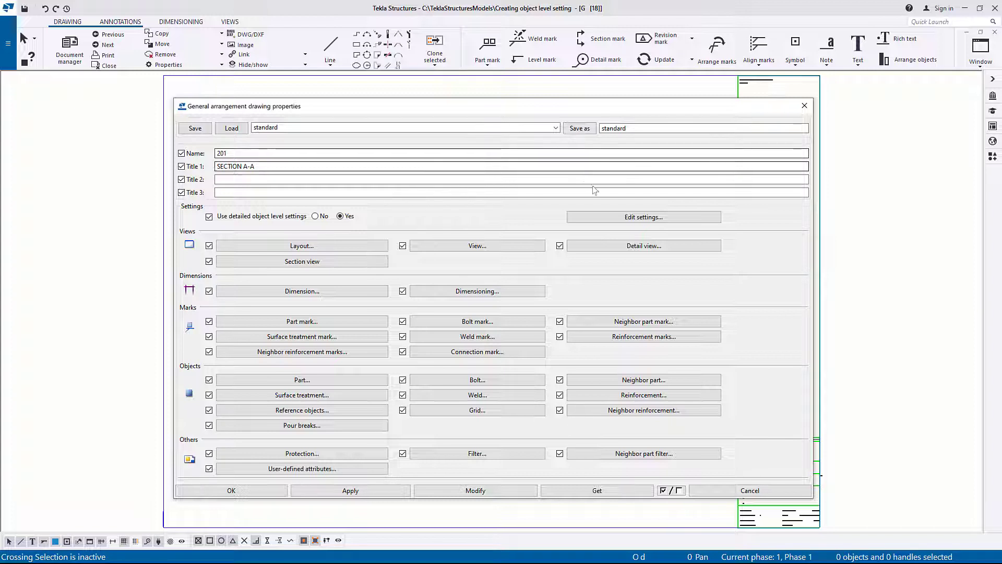
Load gatype1 into drawing 201's object level settings, apply it, and confirm both dialogs
click(608, 218)
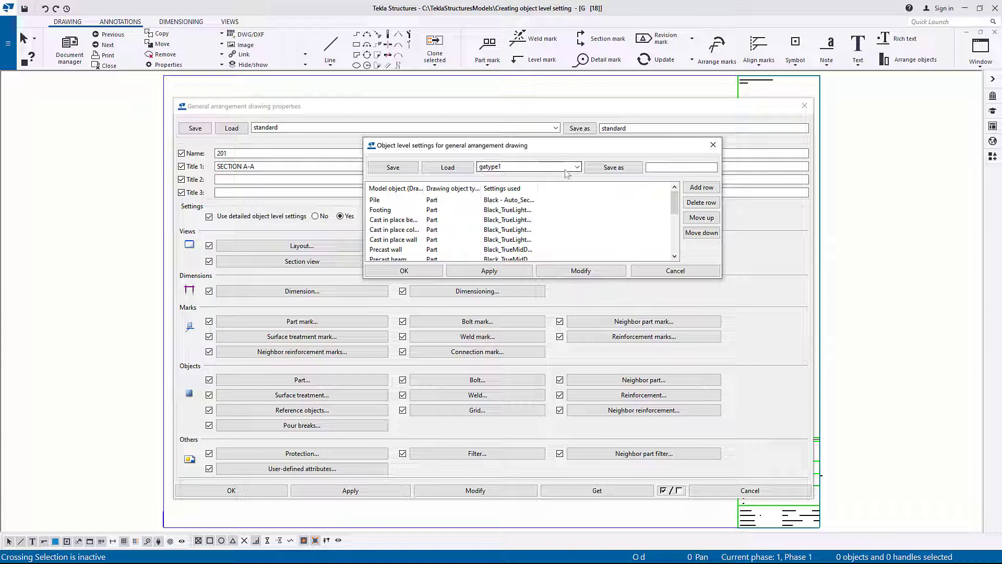
click(452, 167)
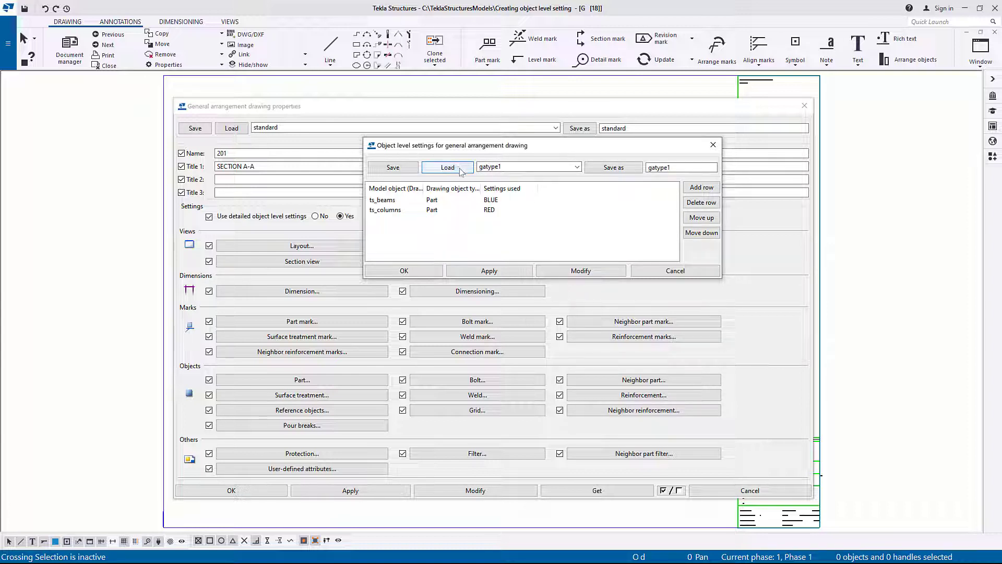
click(580, 271)
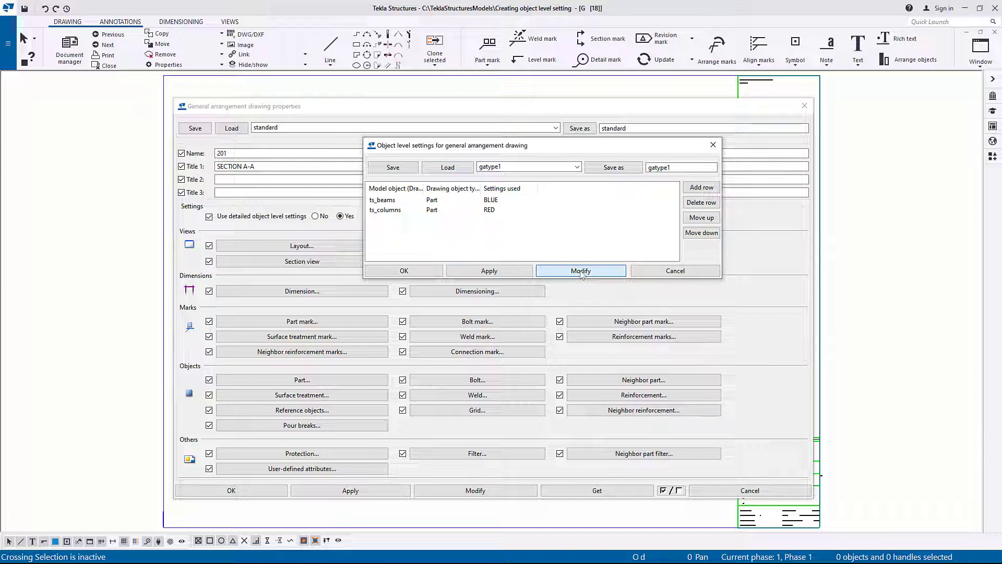
click(403, 271)
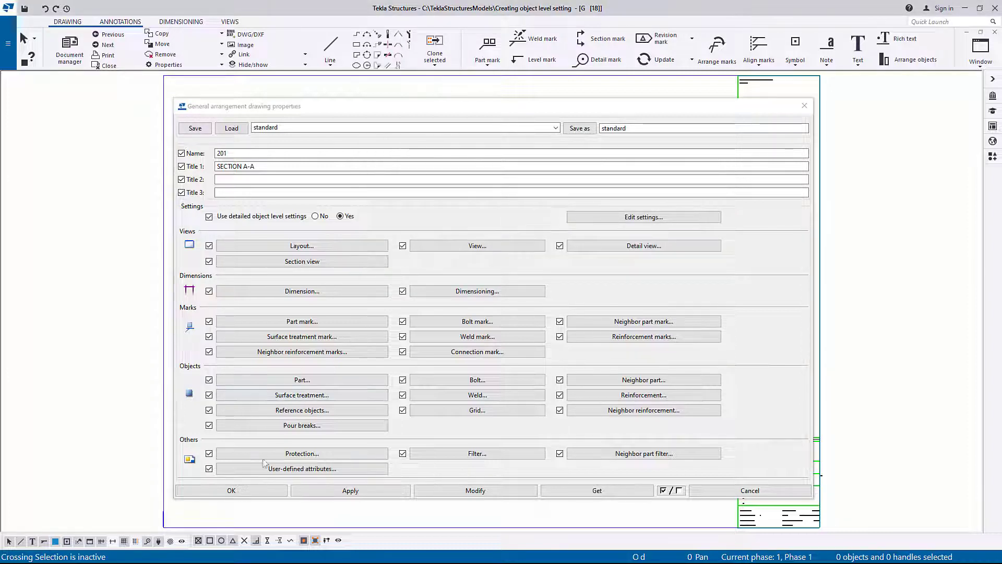
click(245, 490)
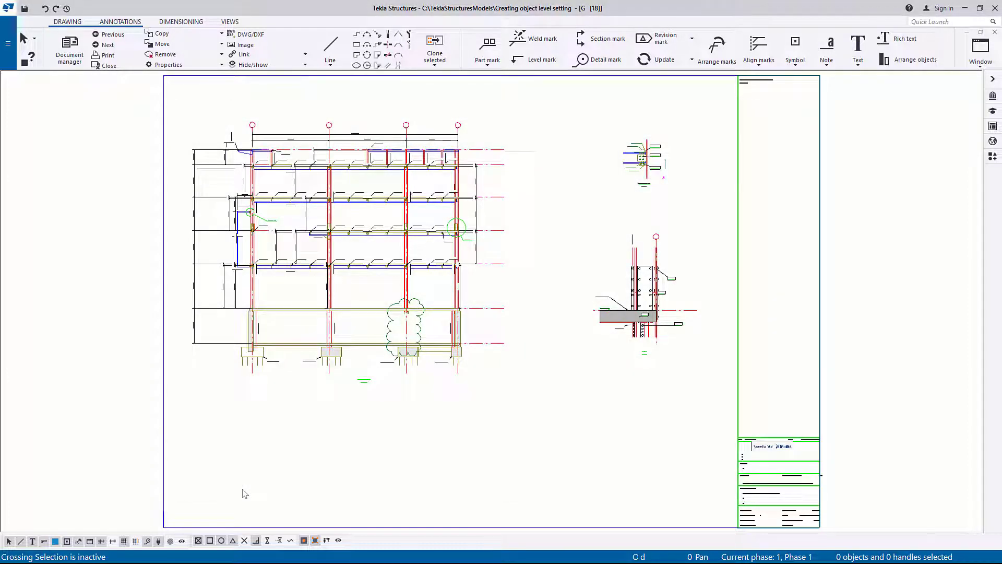